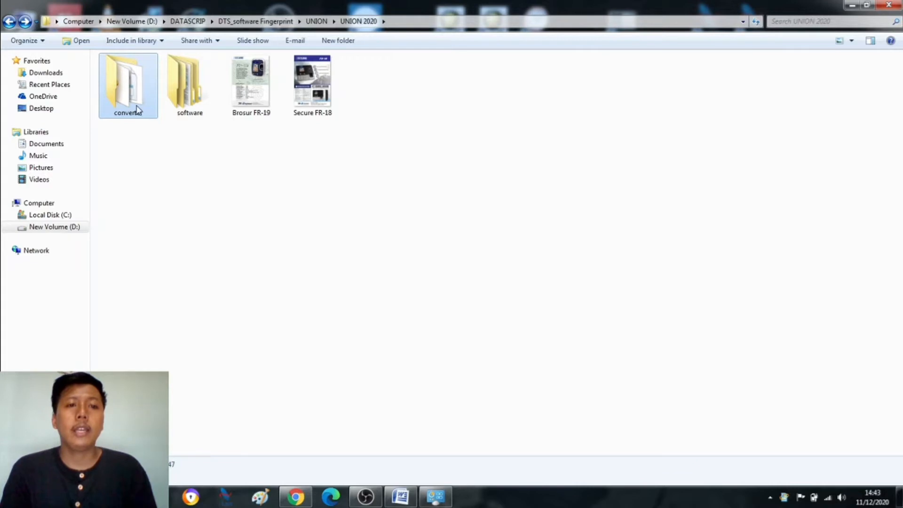
Examine the contents of the converter folder in UNION 2020 and return to the parent folder
left_click(184, 105)
left_click(139, 99)
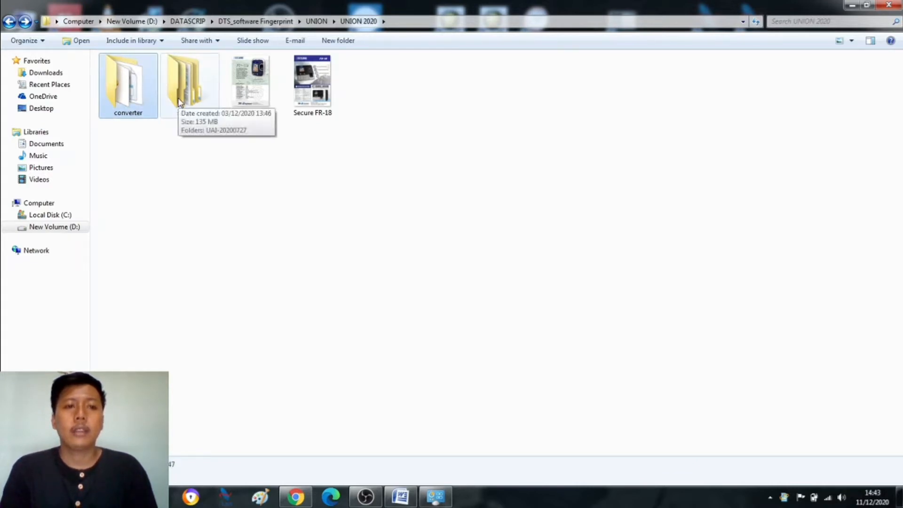
double_click(121, 102)
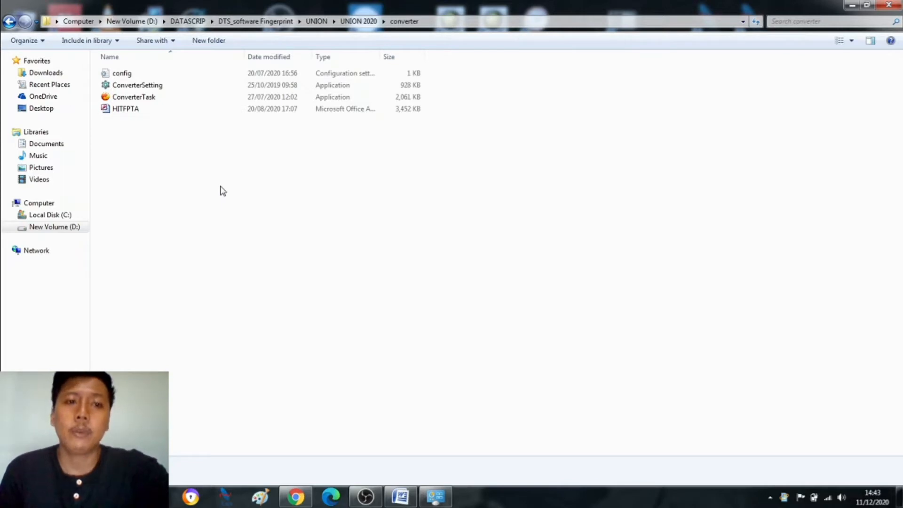
left_click(9, 21)
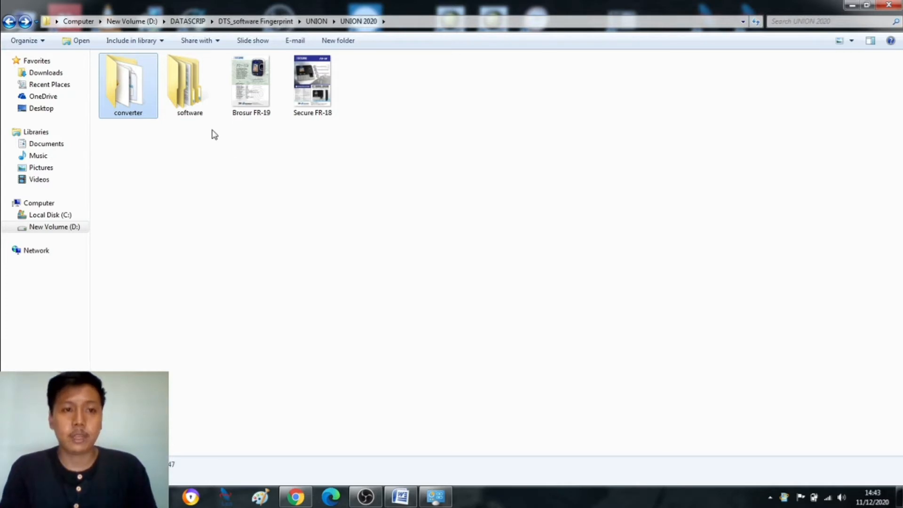
Open the UAI-20200727 folder inside the software folder and select the UnionAttend11.0_Setup installer
double_click(198, 89)
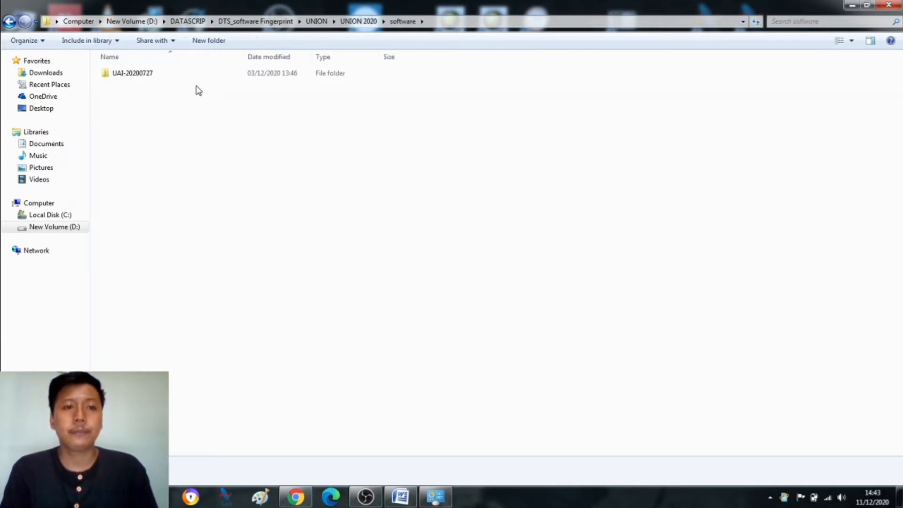
double_click(171, 75)
left_click(174, 88)
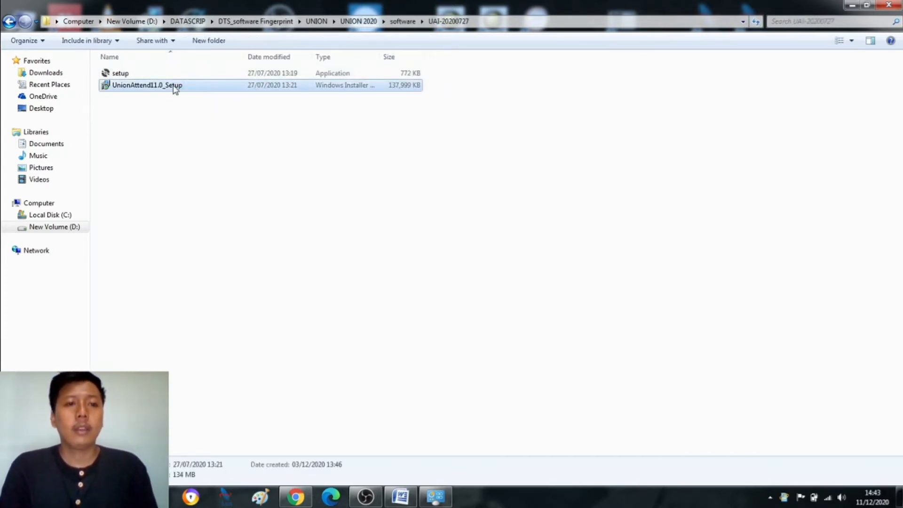
right_click(201, 87)
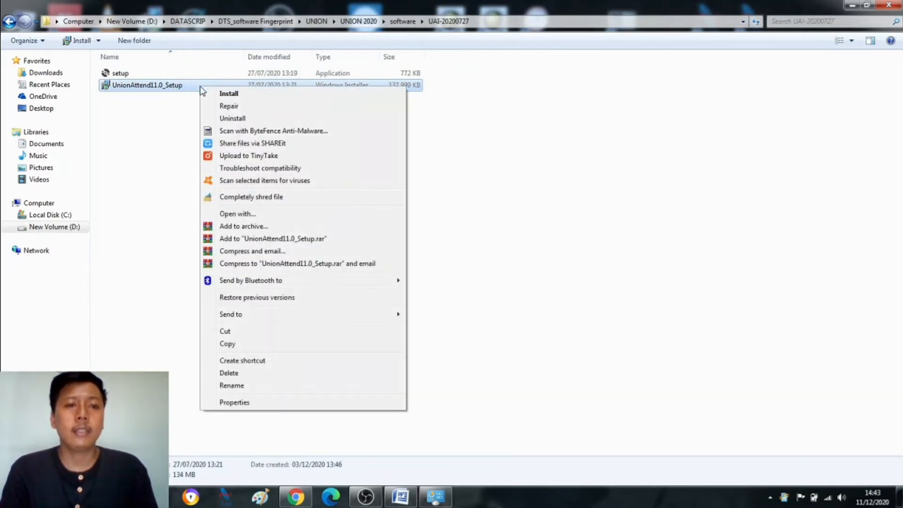
left_click(229, 94)
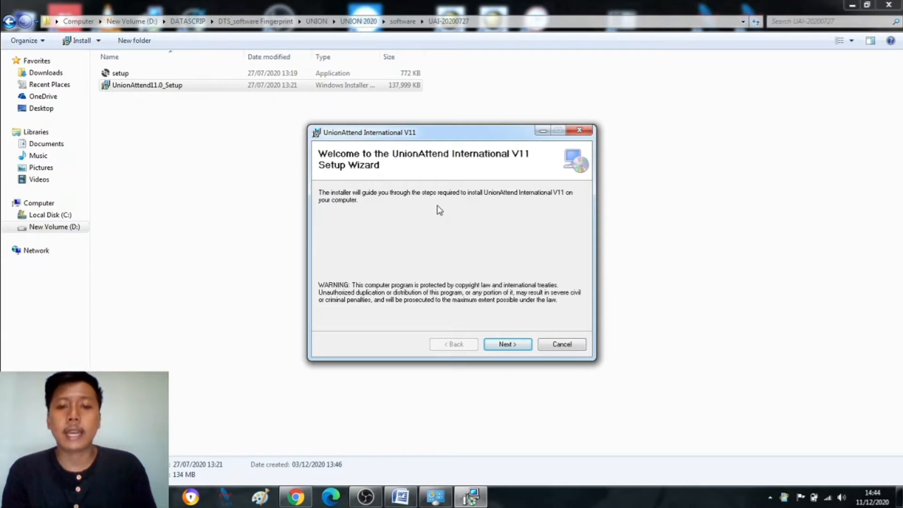
left_click(578, 131)
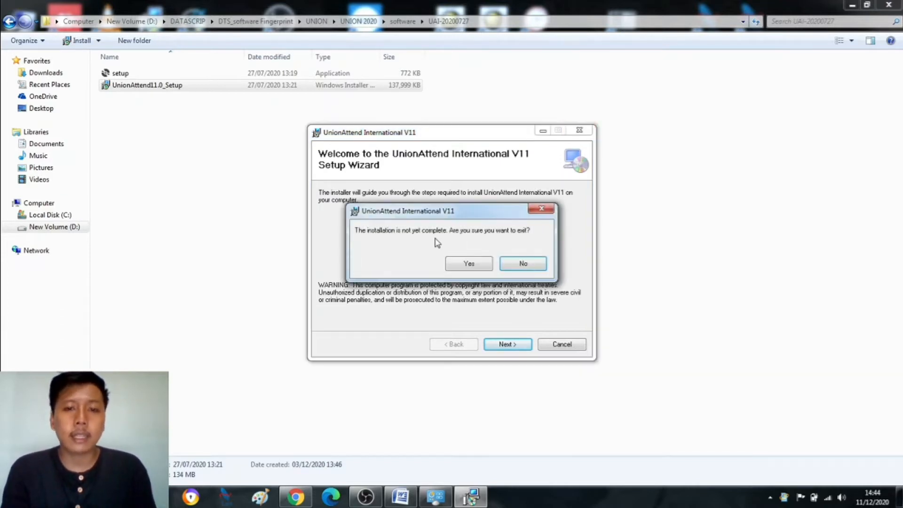
left_click(467, 263)
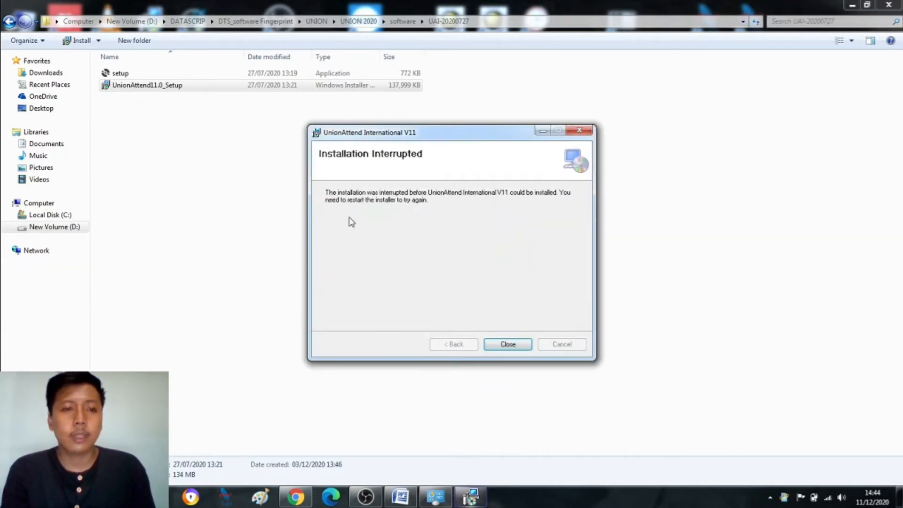
left_click(507, 345)
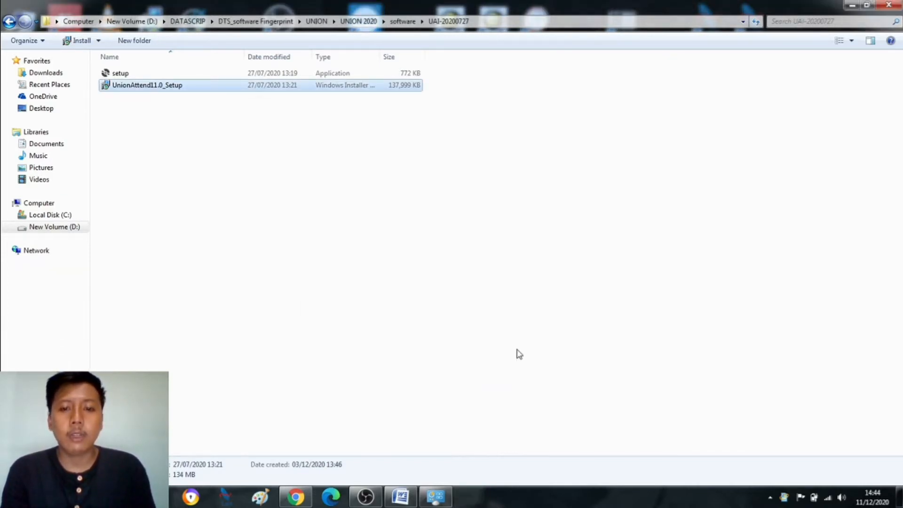
Start the UnionAttend11.0_Setup installer and proceed past the welcome page to the installation folder selection
double_click(183, 89)
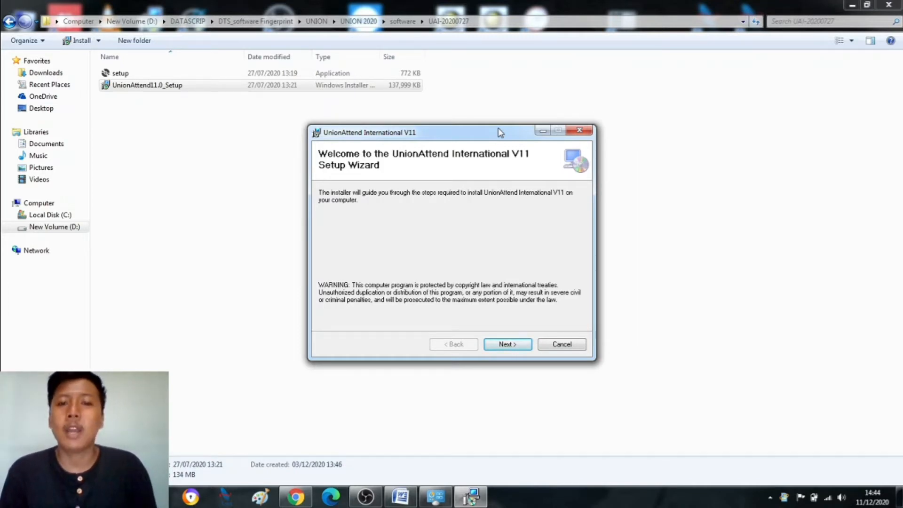
left_click_drag(463, 137, 437, 118)
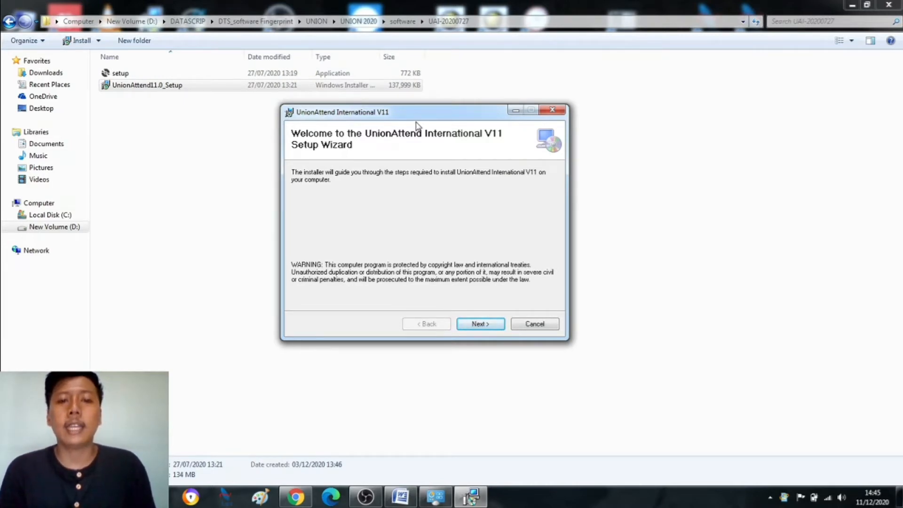
left_click(478, 325)
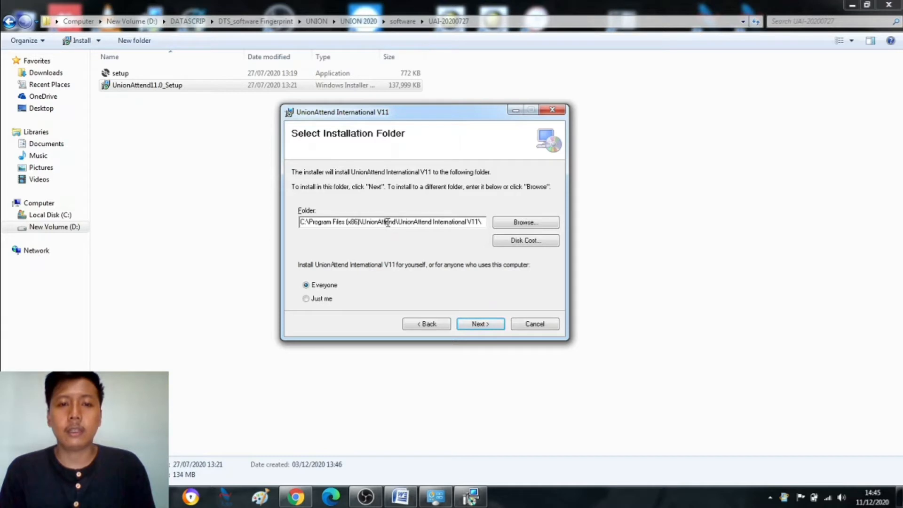
Change the installation path's drive to D: and accept the folder for all users
left_click(302, 221)
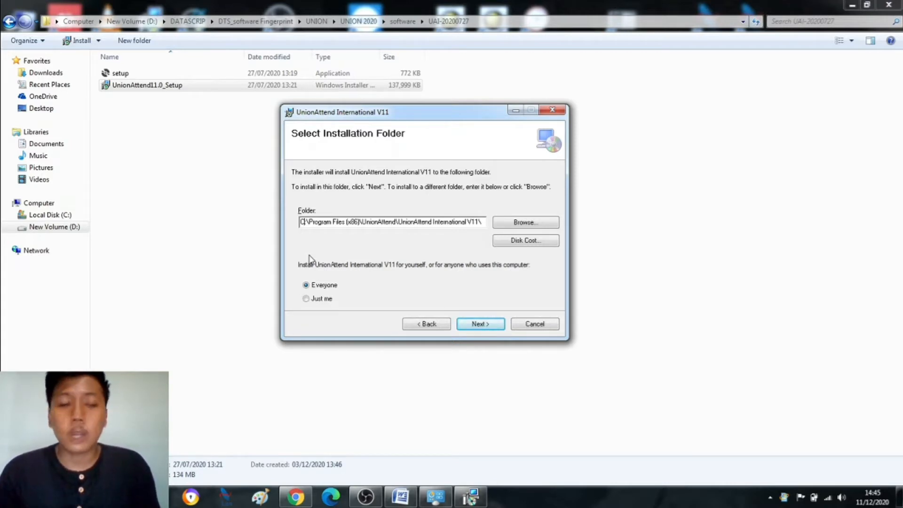
key("Delete")
key("Delete")
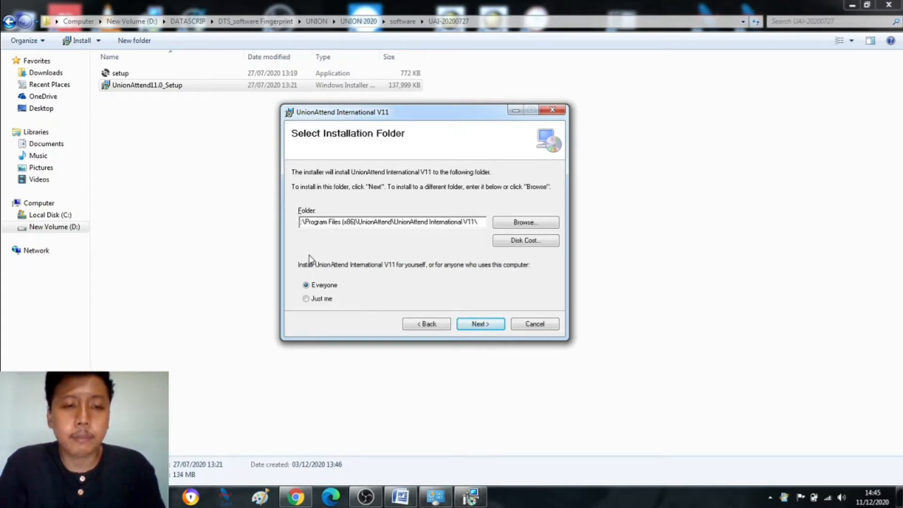
type("D:")
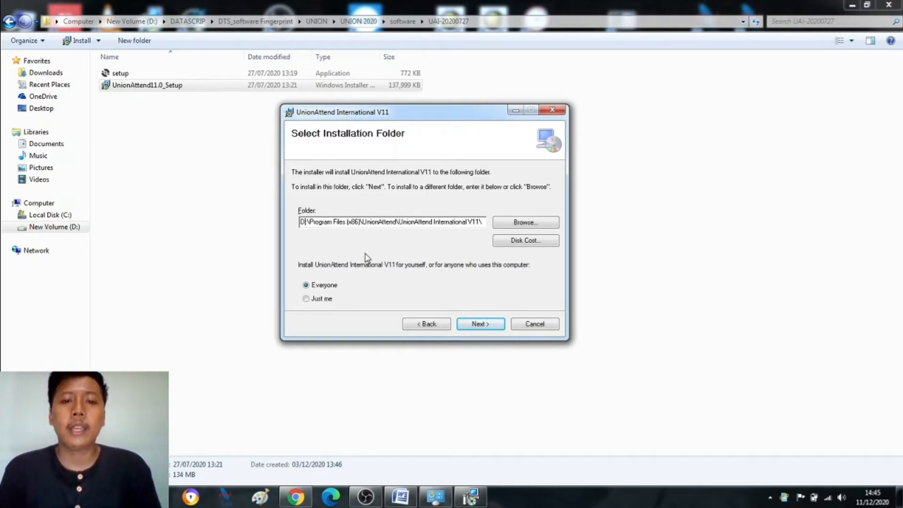
left_click(468, 327)
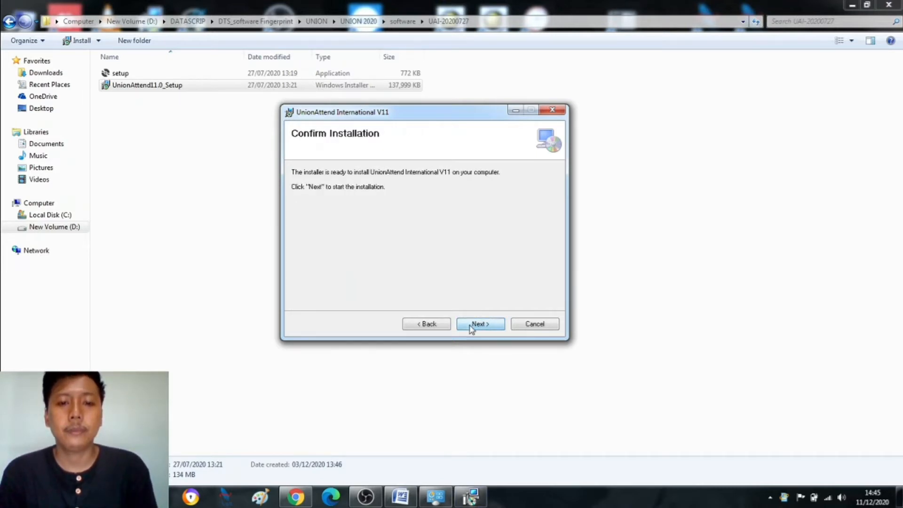
Run the installation, continuing past the module registration error and retrying the file write, and close the finished wizard
left_click(470, 327)
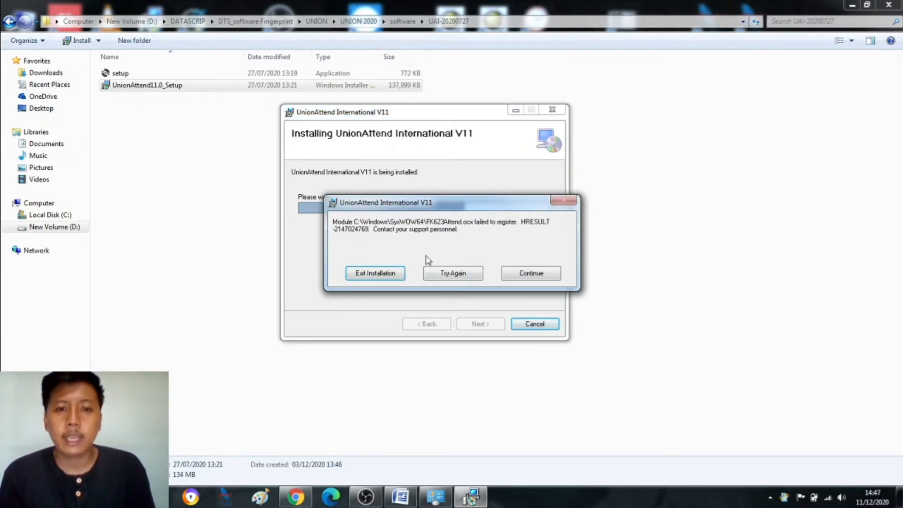
left_click(531, 273)
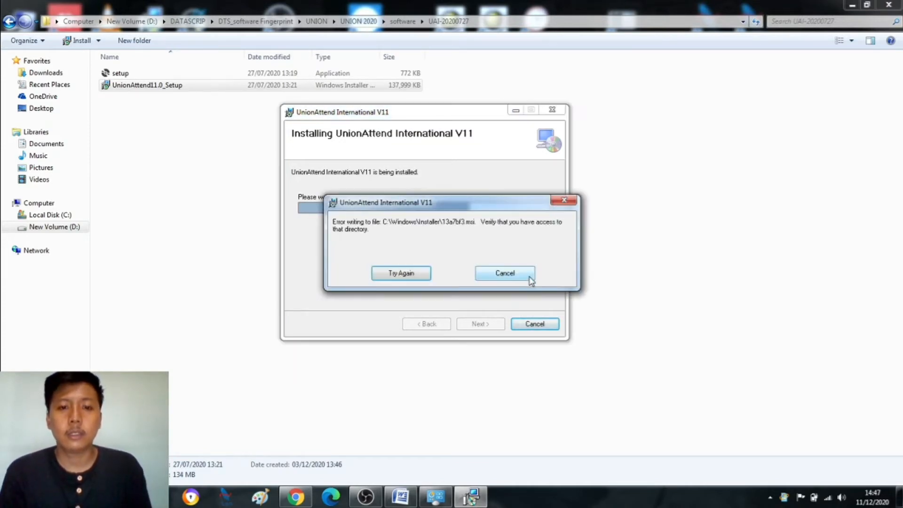
left_click(409, 274)
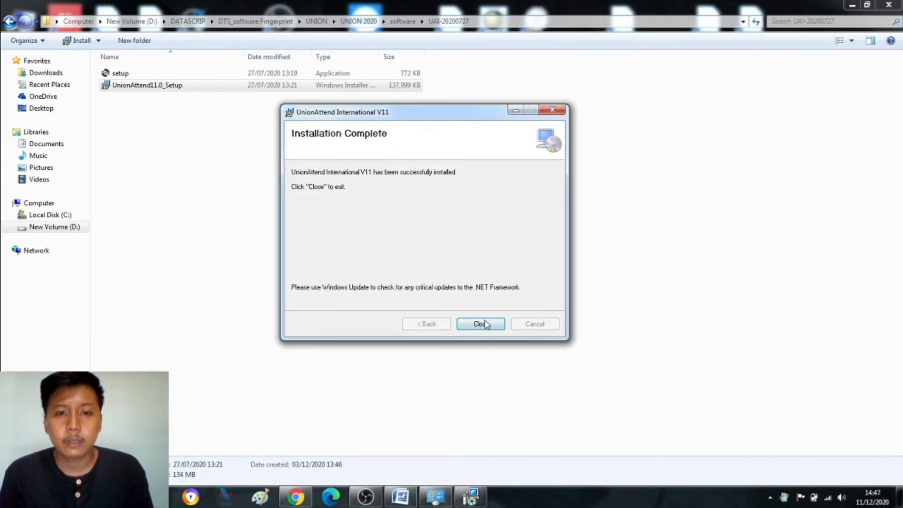
left_click(485, 324)
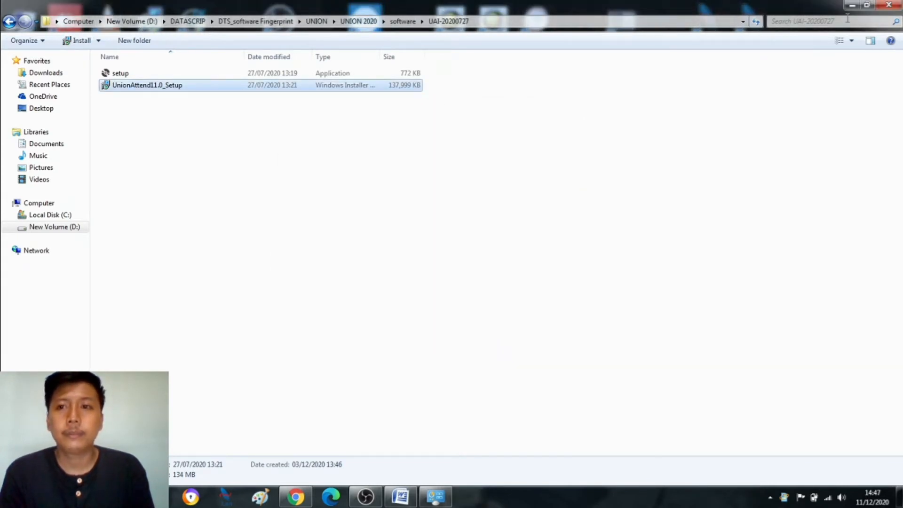
Examine the installed files in D:\Program Files (x86)\UnionAttend\UnionAttend International V11
left_click(43, 229)
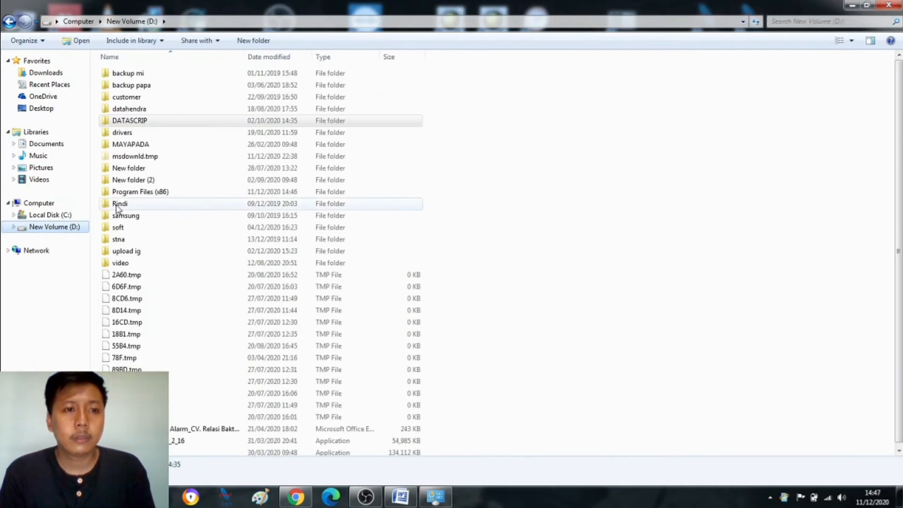
double_click(154, 182)
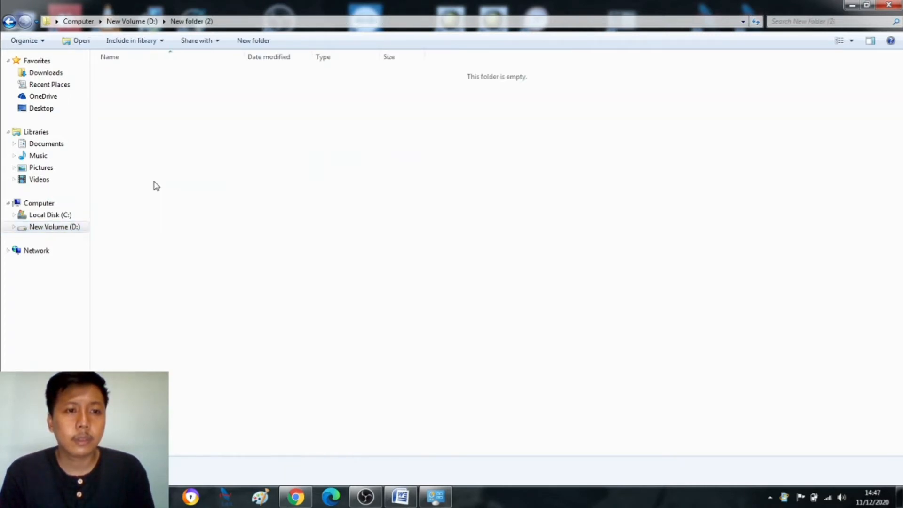
left_click(8, 21)
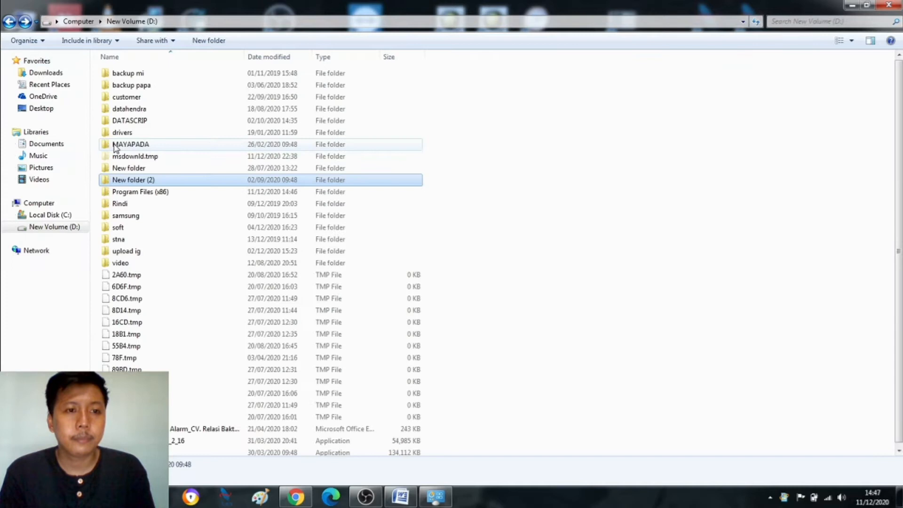
double_click(143, 193)
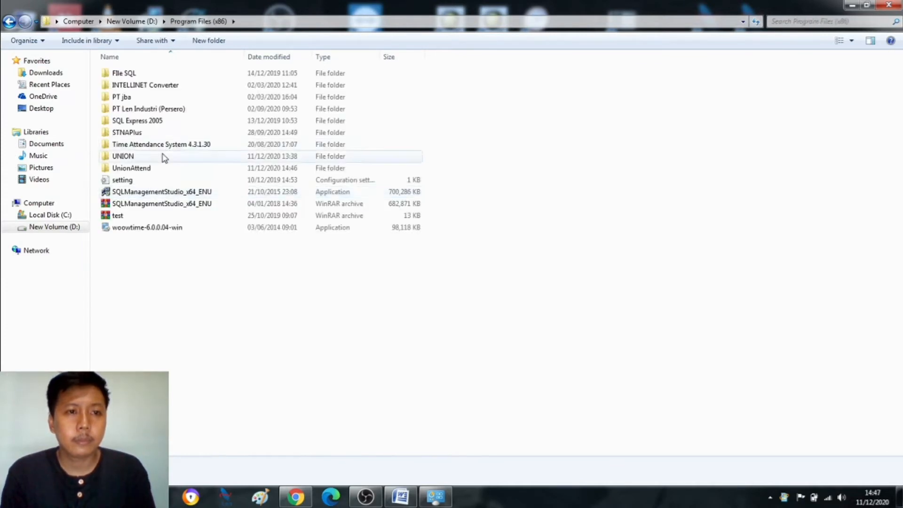
left_click(160, 172)
double_click(160, 172)
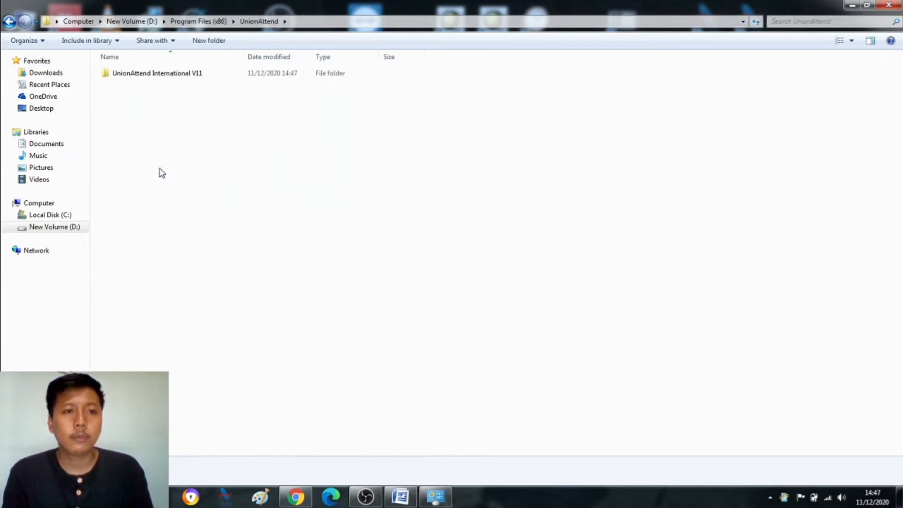
left_click(227, 74)
double_click(228, 74)
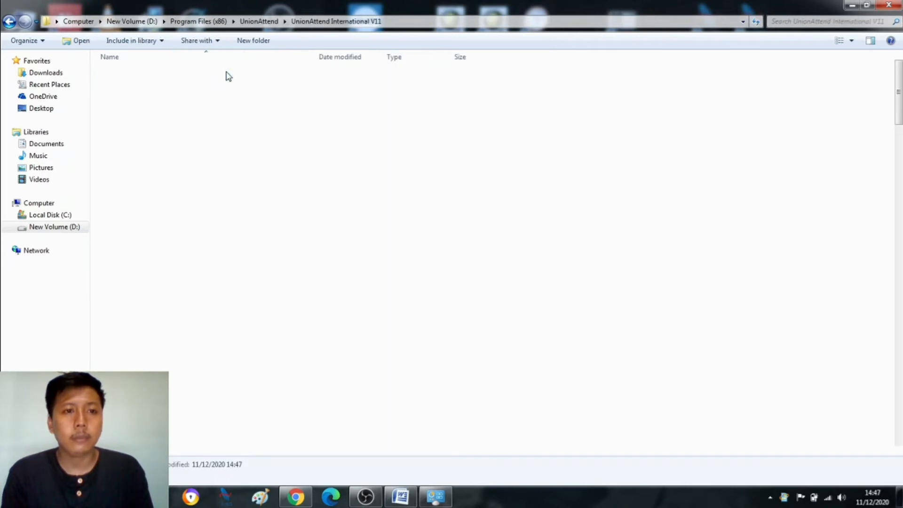
scroll(313, 242, "down", 6)
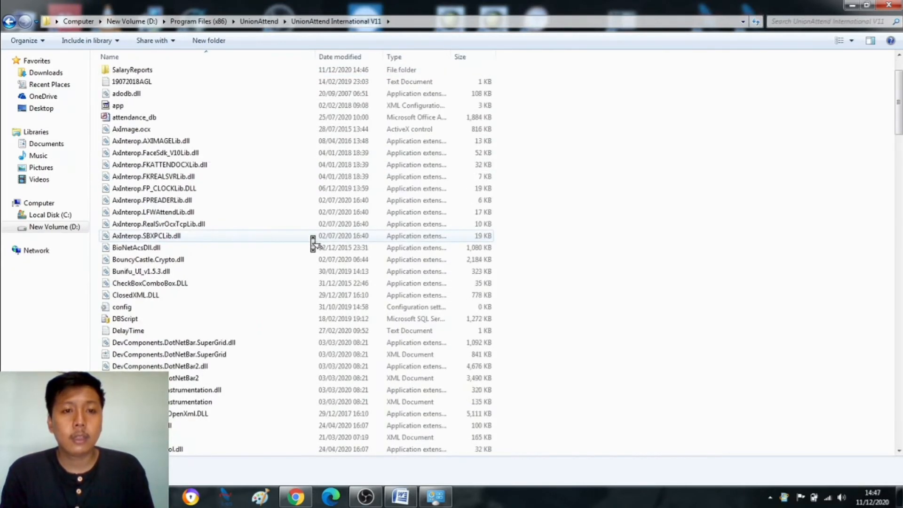
scroll(313, 242, "down", 9)
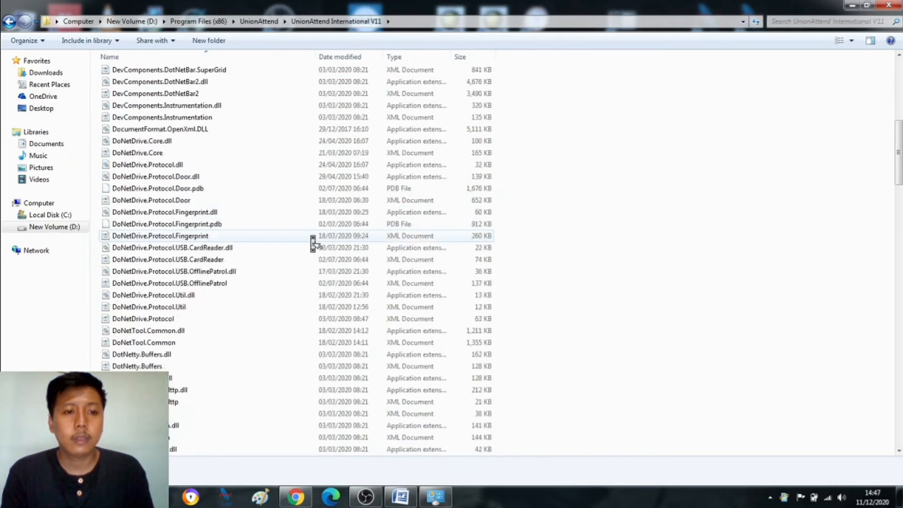
Move the UnionAttend International v11 desktop shortcut to a free area and launch the program from it
left_click(851, 5)
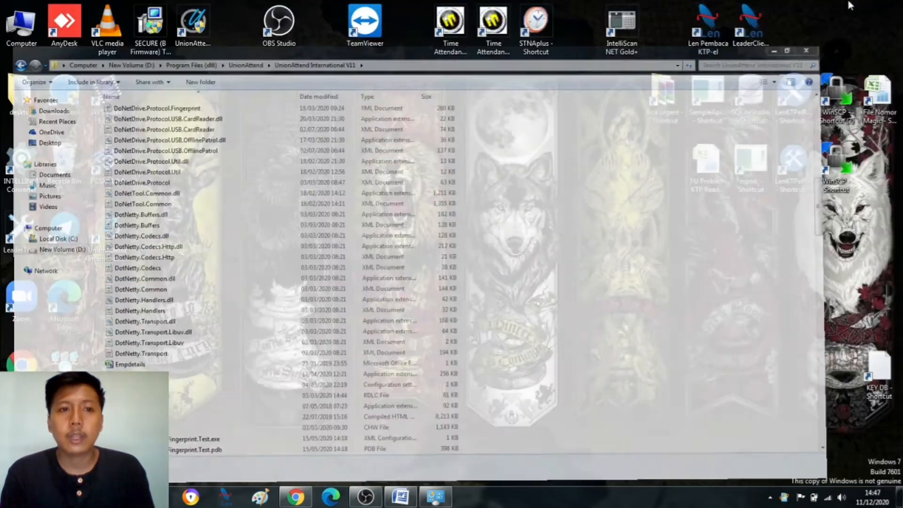
left_click(193, 29)
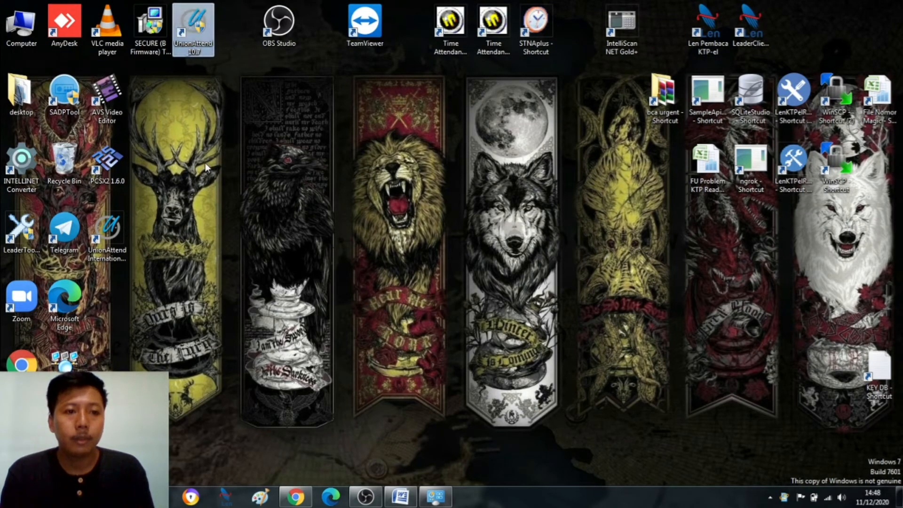
left_click_drag(100, 249, 282, 202)
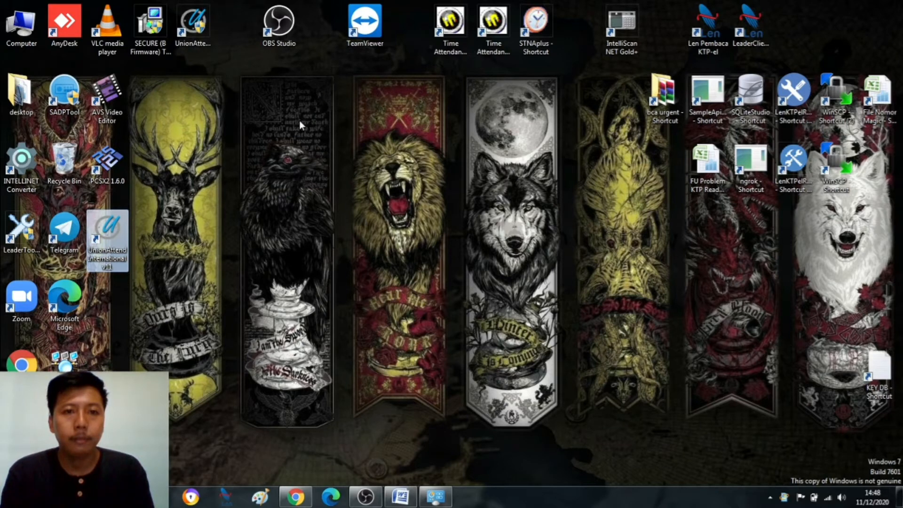
left_click_drag(299, 120, 301, 118)
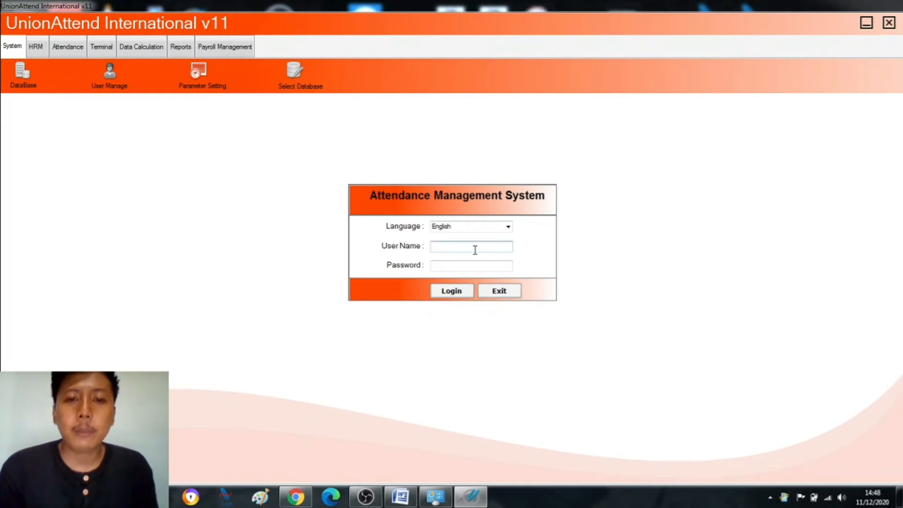
Enter the user name in the Attendance Management System login form
type("a")
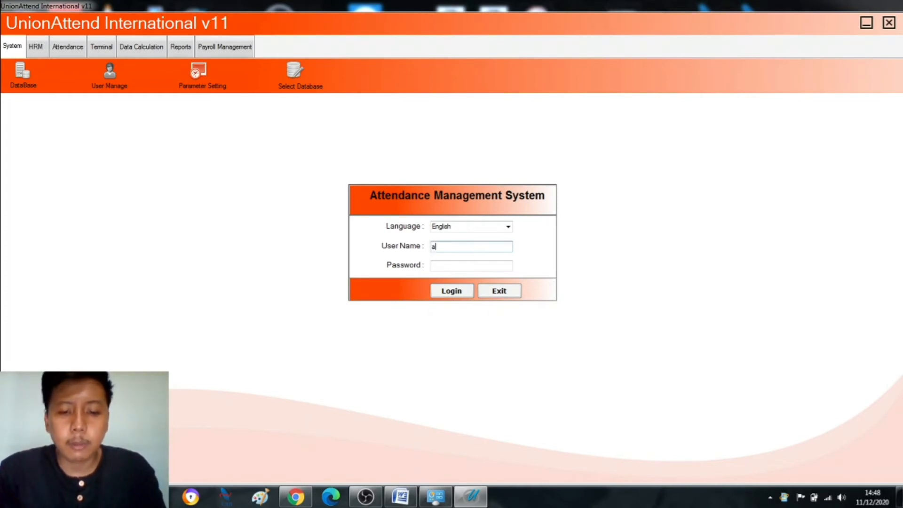